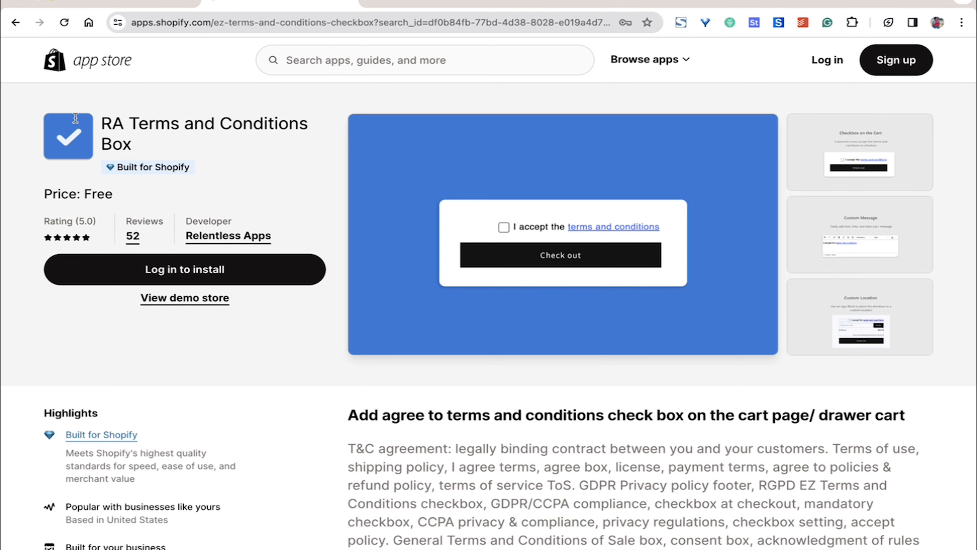
Step: Search the Shopify App Store for "ra terms and conditions" from the store admin
left_click(100, 3)
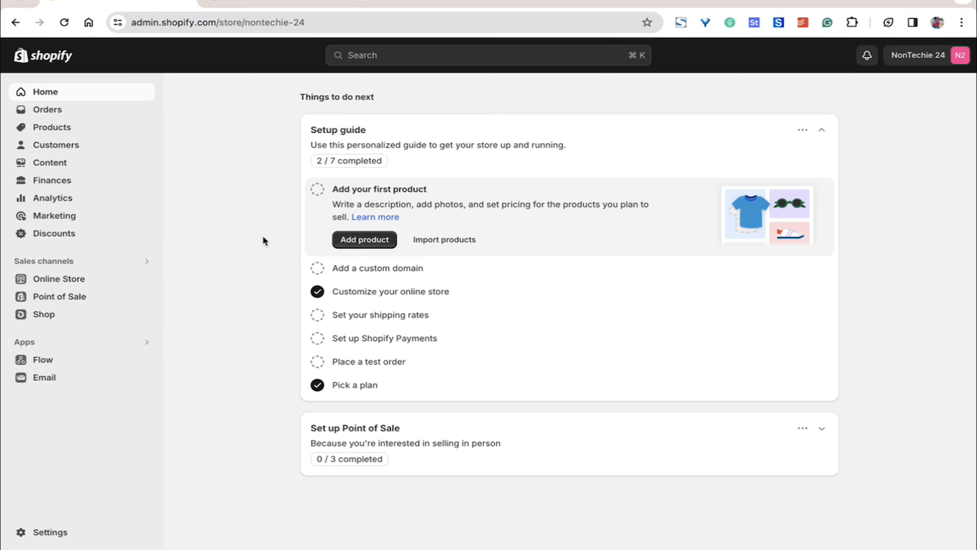
left_click(473, 56)
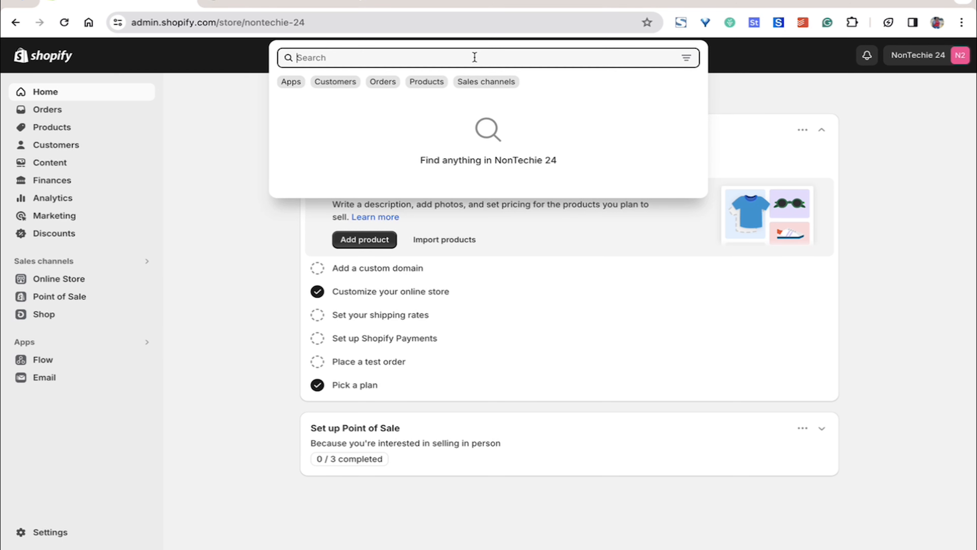
type("ra ter")
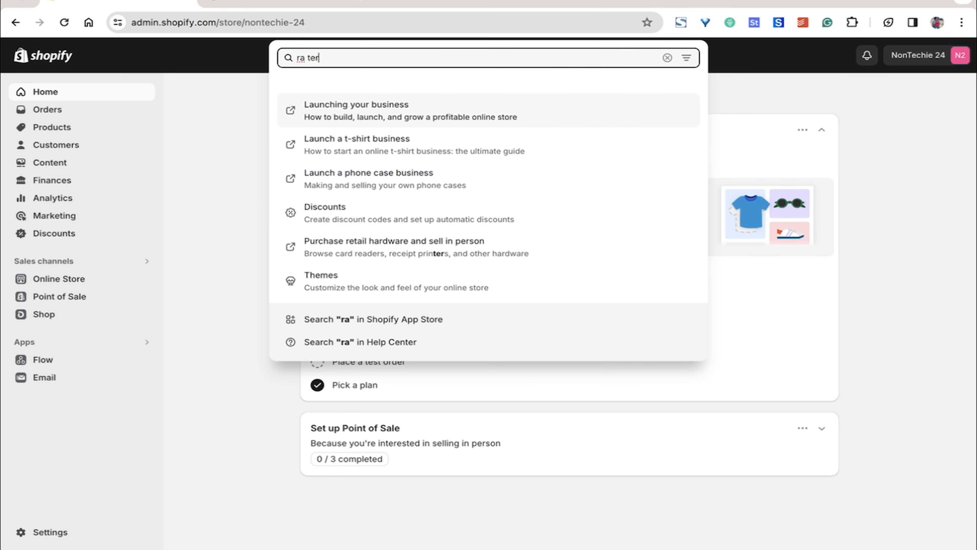
type("ms and conditions")
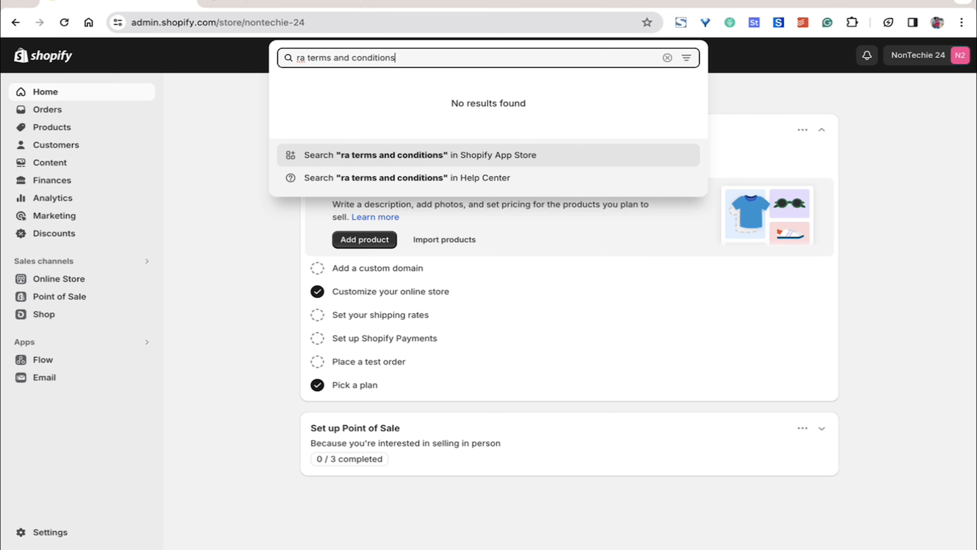
key("Return")
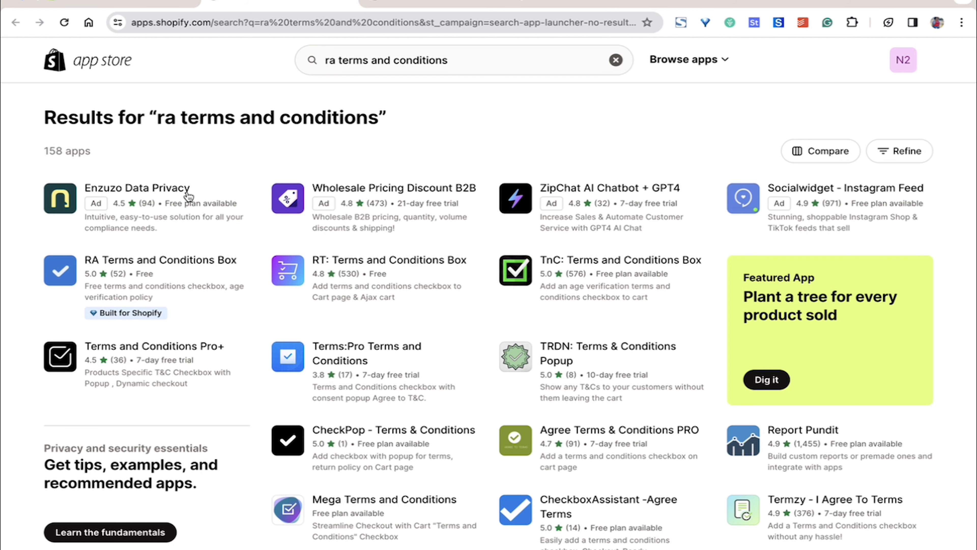
Step: Install the RA Terms and Conditions Box app on the store and pin it to the admin navigation
left_click(185, 268)
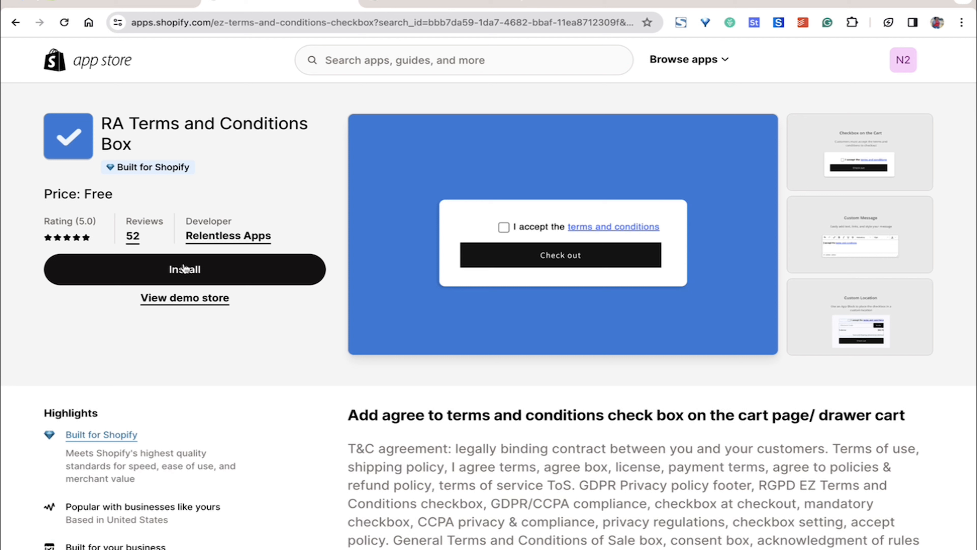
left_click(185, 268)
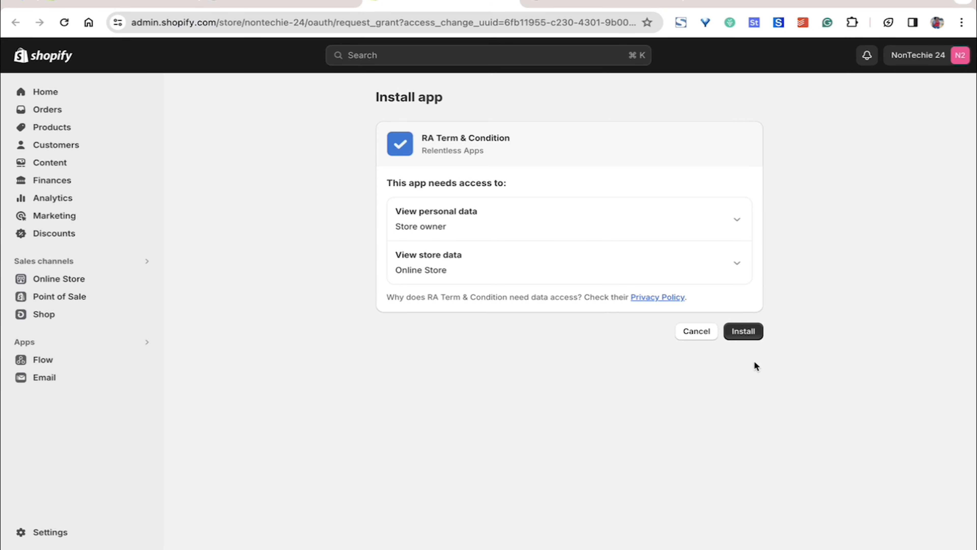
left_click(747, 336)
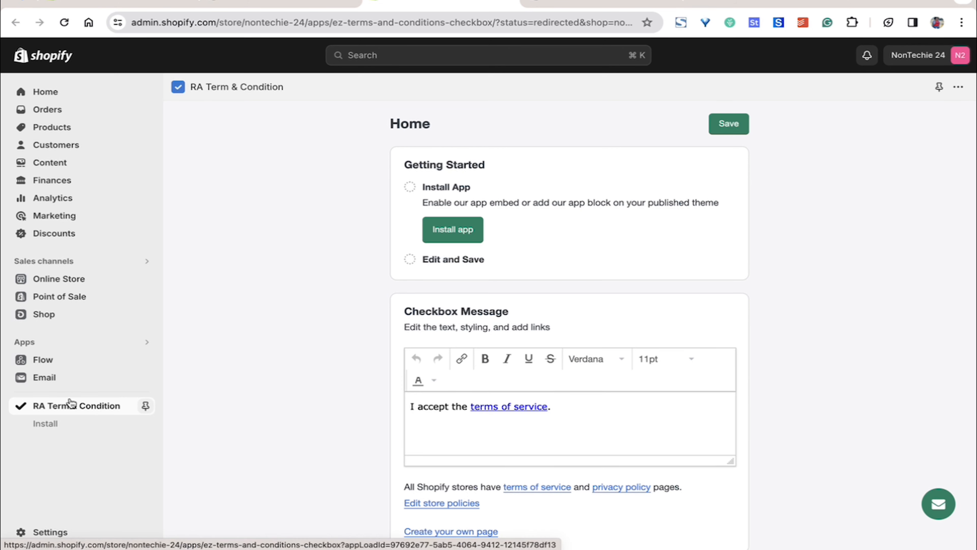
left_click(146, 404)
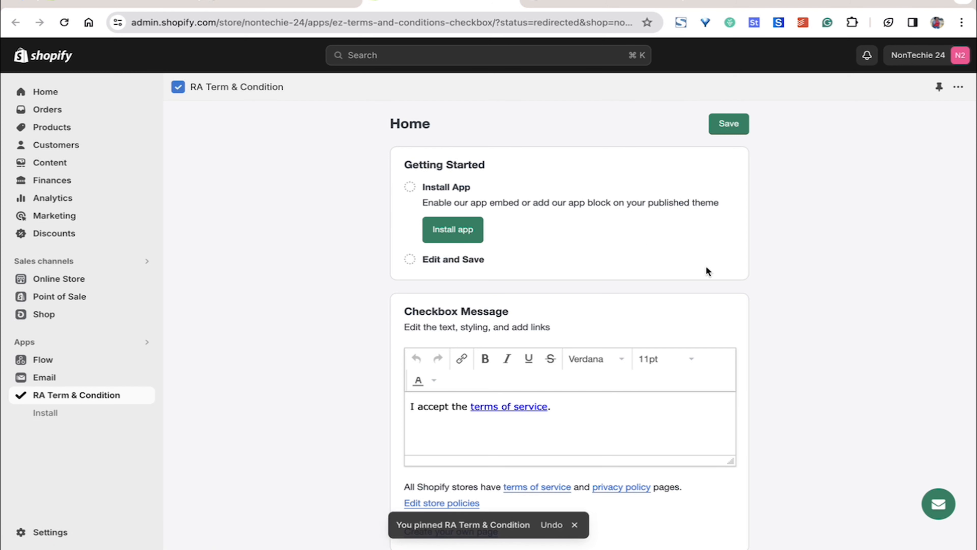
Step: Apply the link on "terms of service" in the checkbox message, with URL policies/terms-of-service and target New window
scroll(707, 267, "down", 1)
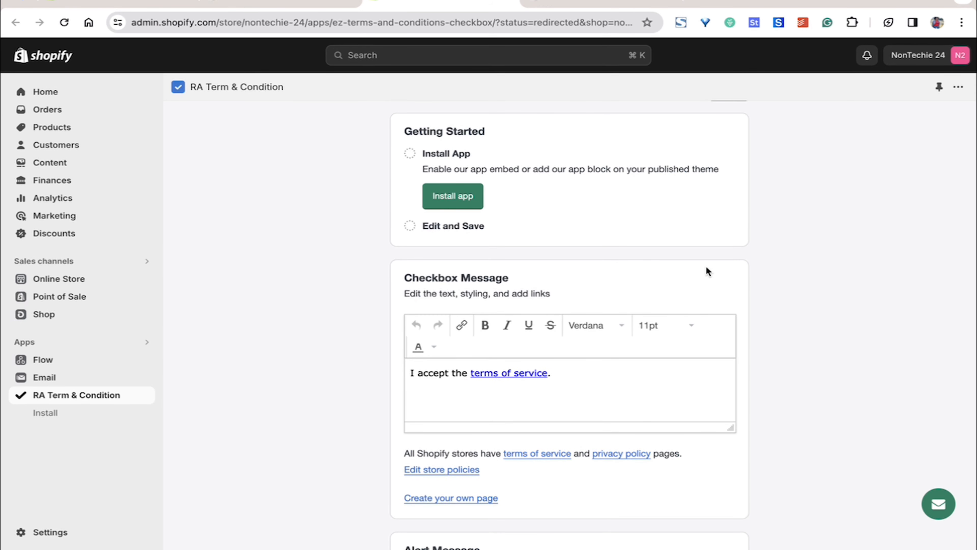
scroll(706, 271, "down", 4)
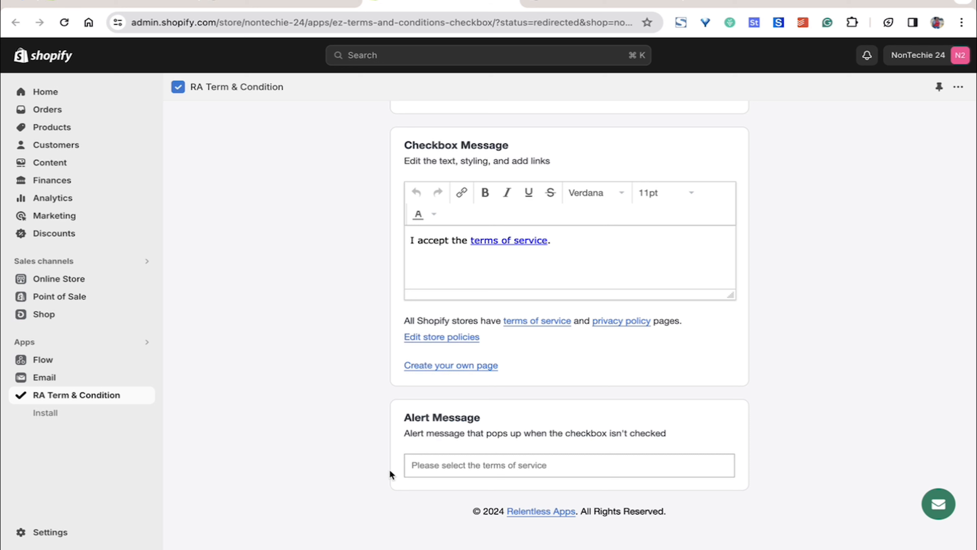
left_click(410, 463)
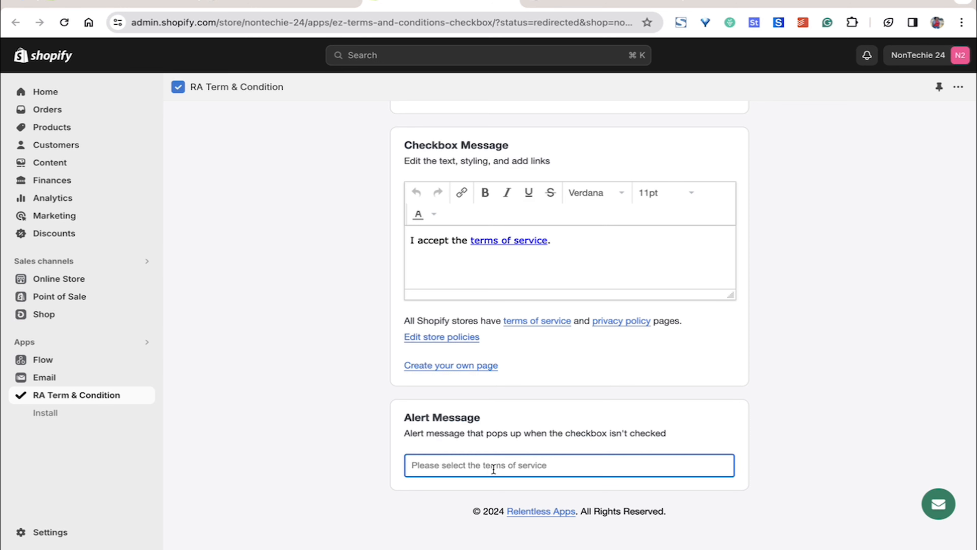
scroll(357, 430, "up", 2)
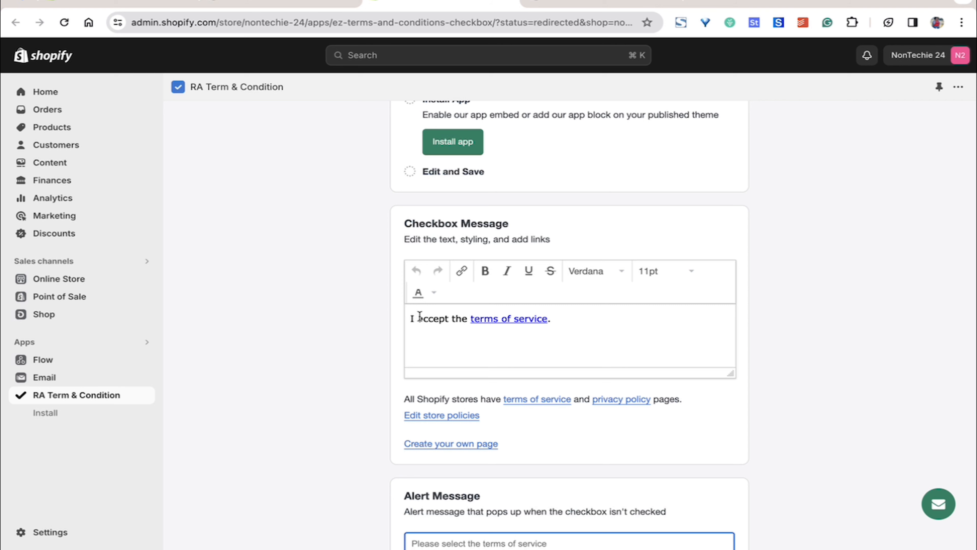
left_click(516, 319)
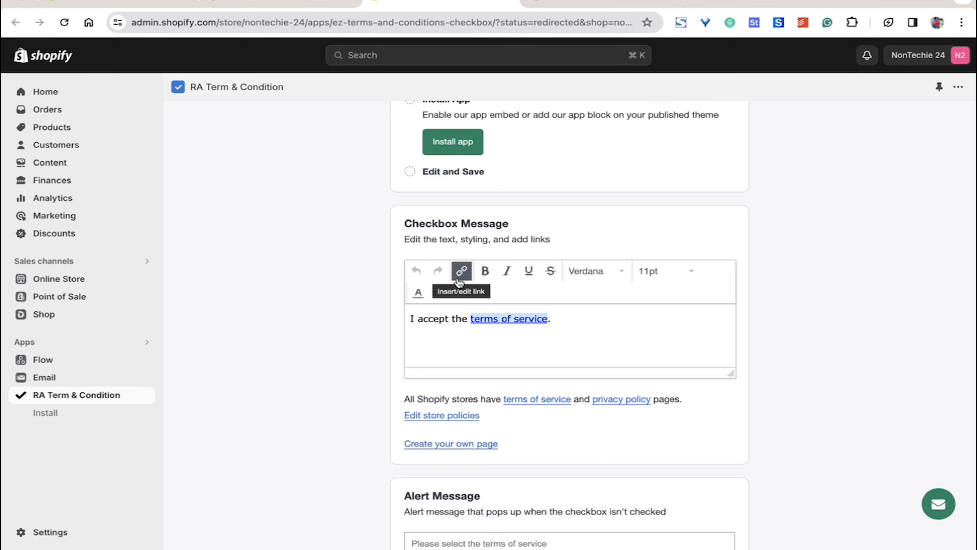
left_click(462, 271)
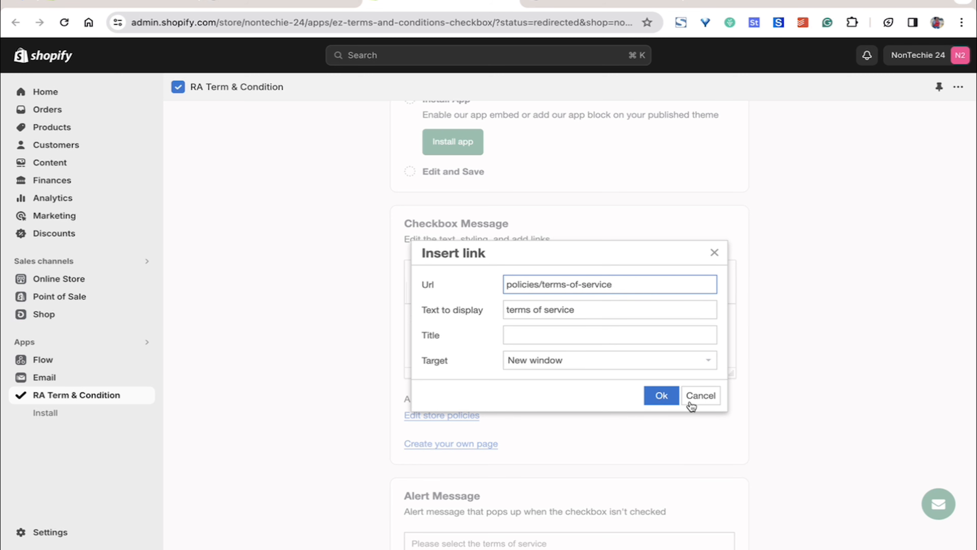
left_click(661, 396)
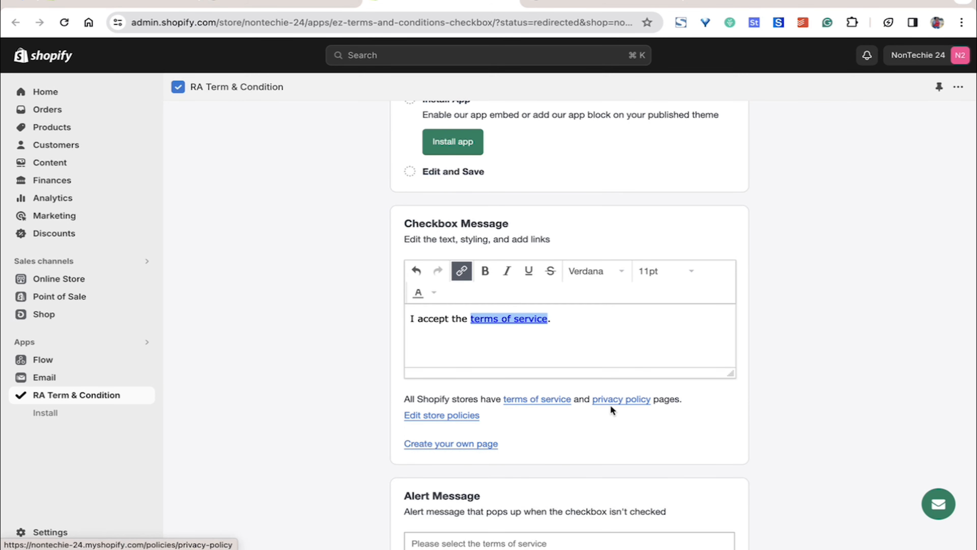
Step: Open the store policies from the app and look through the return, privacy, terms of service and shipping policy sections
scroll(485, 409, "up", 3)
scroll(483, 409, "down", 2)
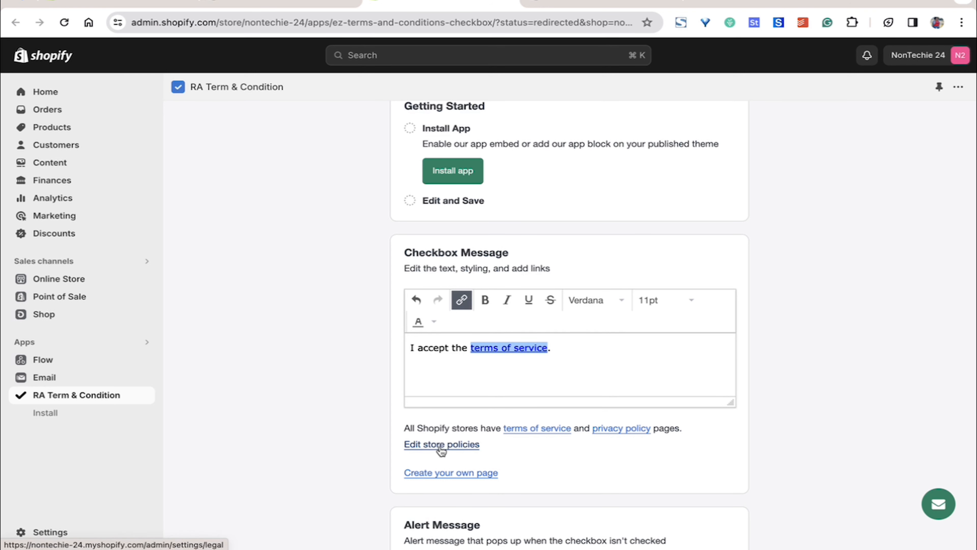
left_click(452, 448)
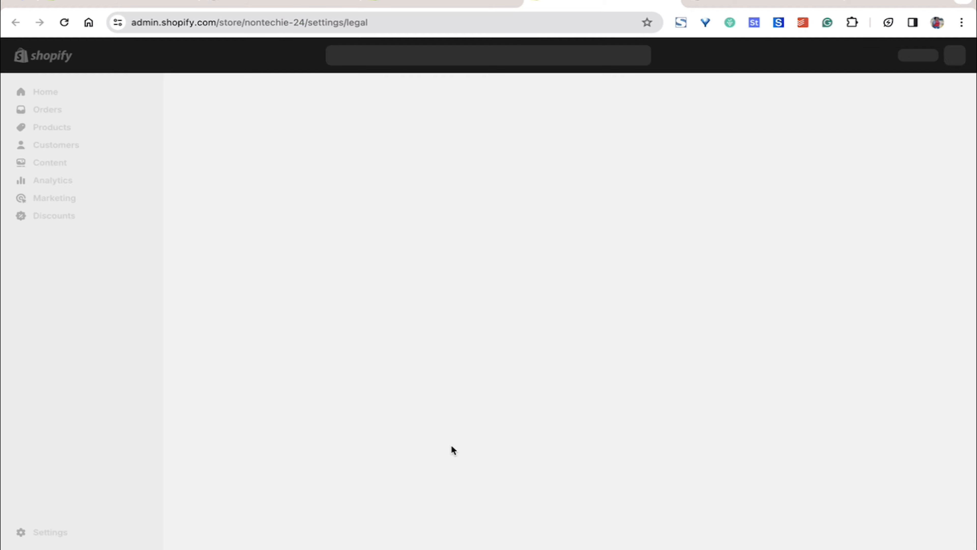
scroll(451, 444, "down", 3)
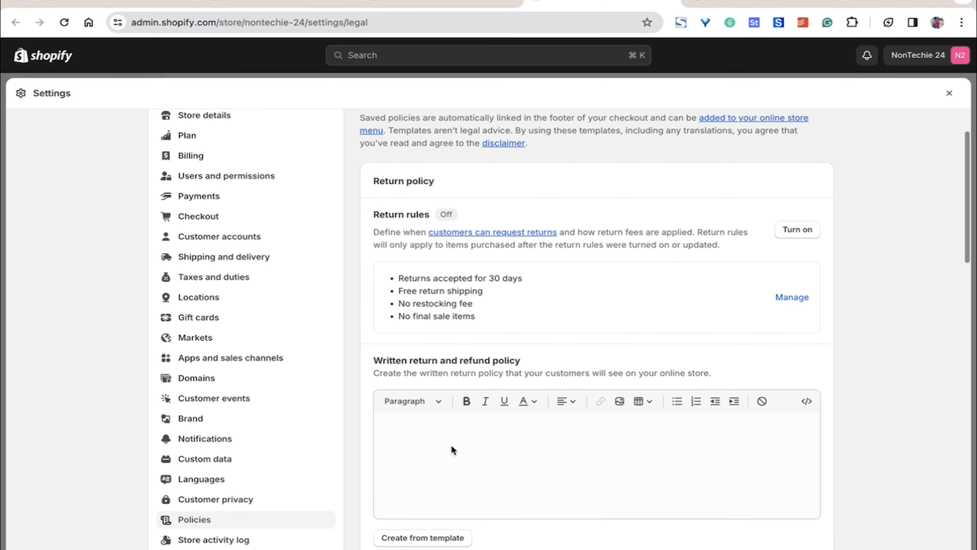
scroll(451, 445, "down", 3)
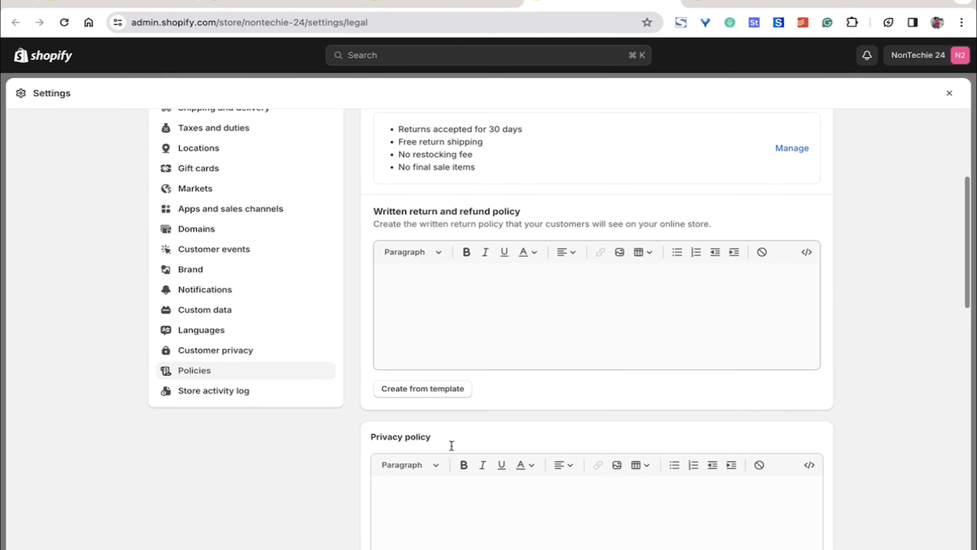
scroll(451, 444, "down", 10)
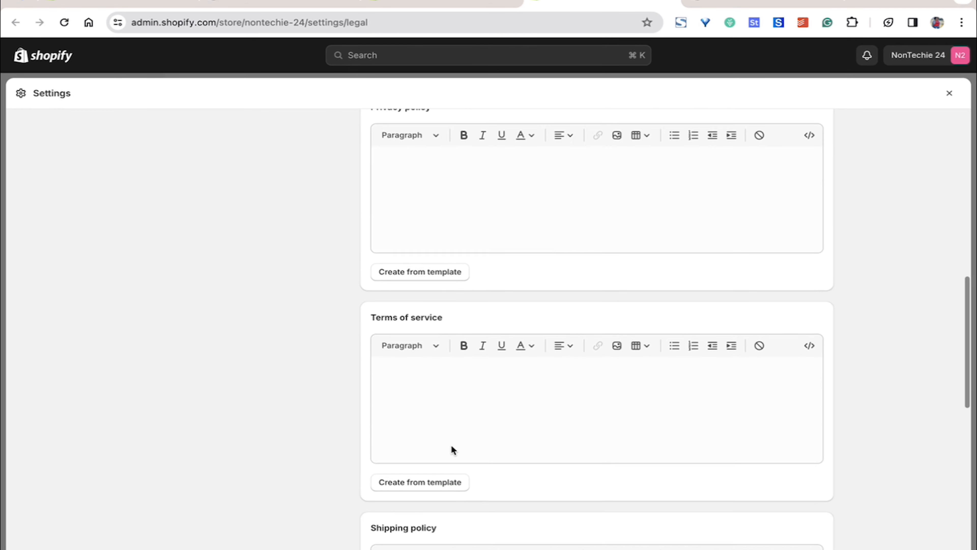
scroll(485, 358, "down", 7)
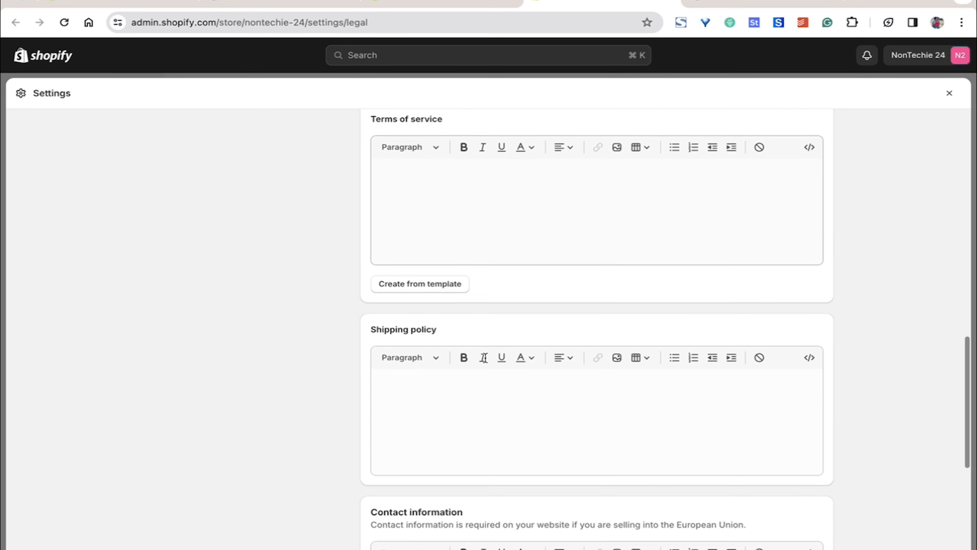
scroll(485, 359, "down", 3)
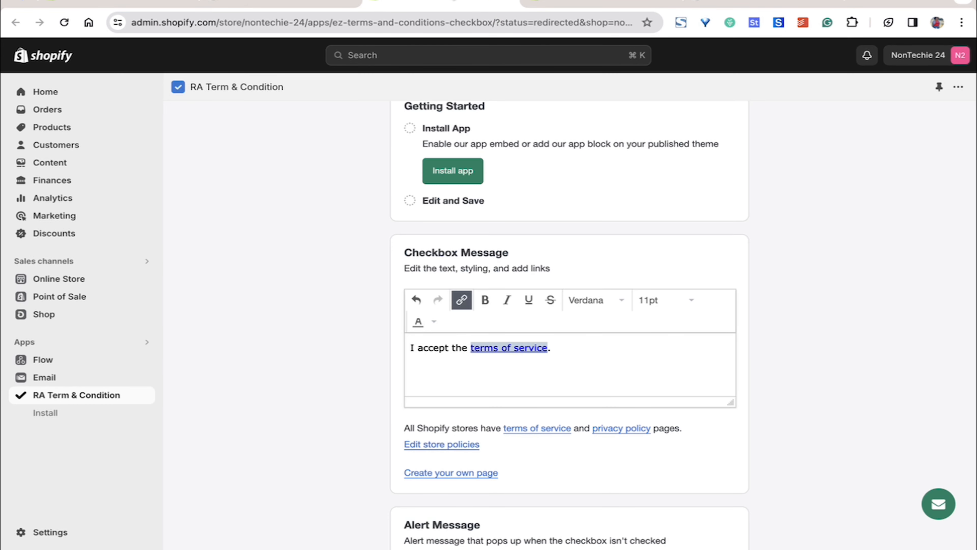
Step: Enable the Terms and Conditions app embed in the live Dawn theme and save the theme
scroll(561, 216, "up", 3)
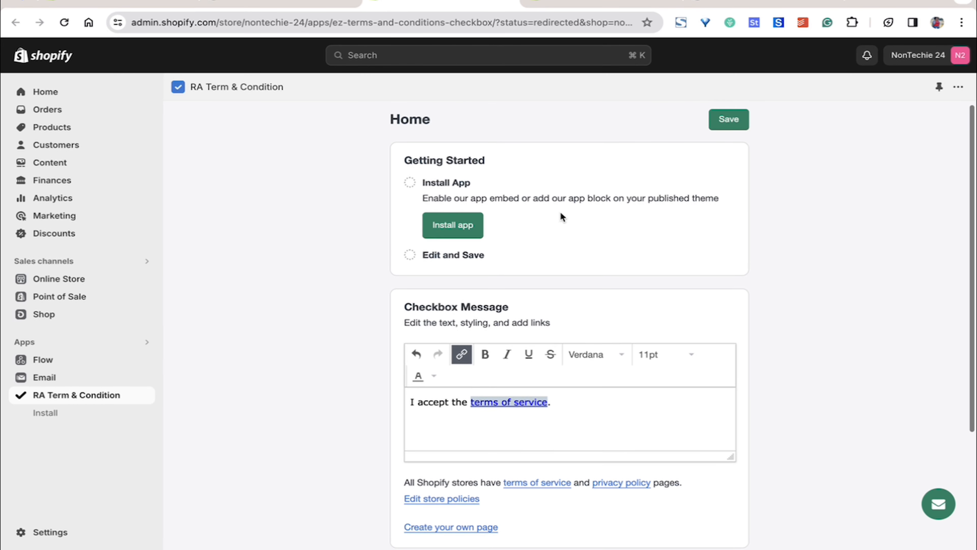
left_click(463, 229)
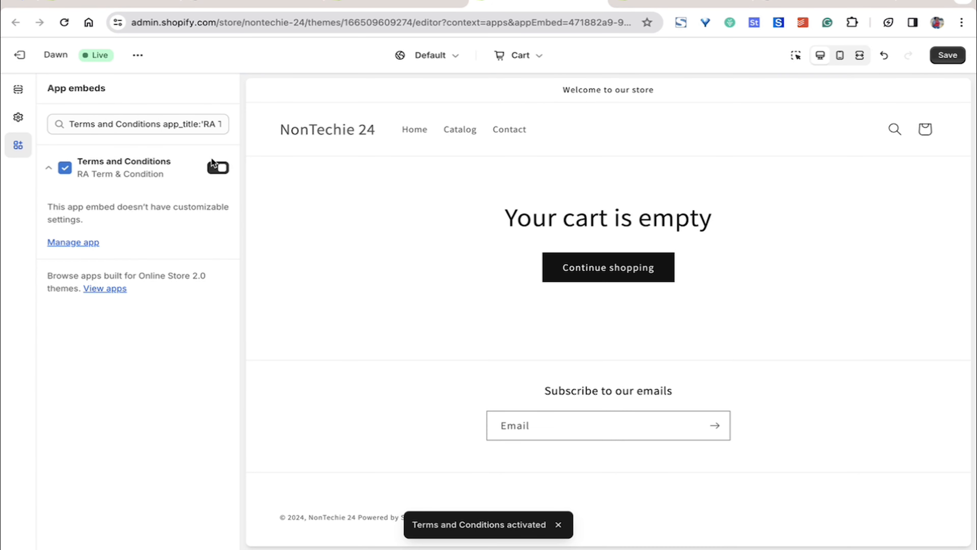
left_click(218, 168)
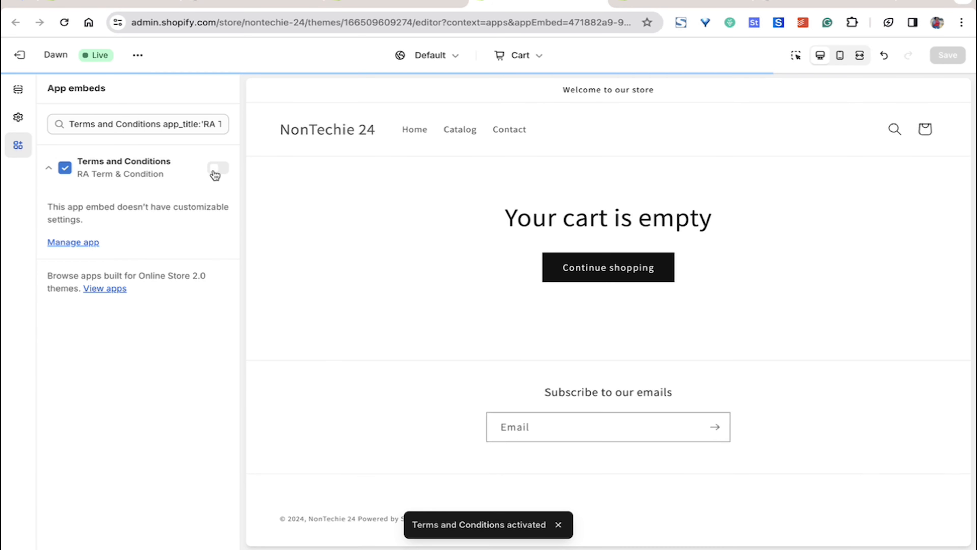
left_click(216, 173)
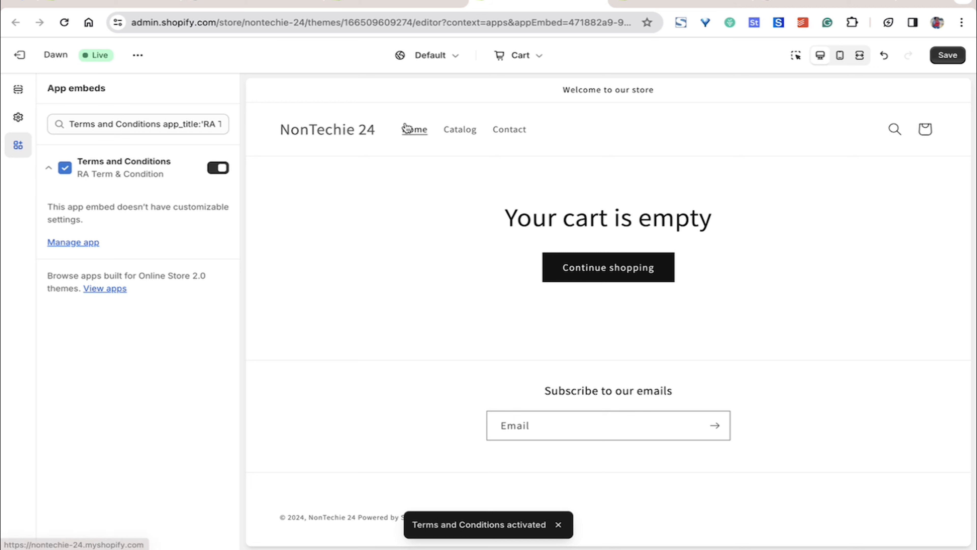
left_click(952, 58)
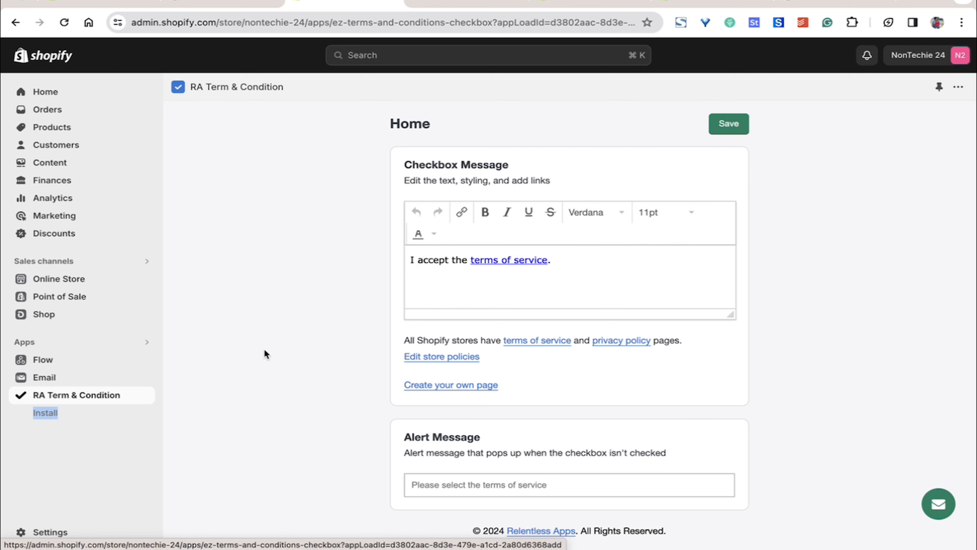
Step: Check the theme choices on the RA Term & Condition app's Install page and select Dawn (LIVE)
left_click(100, 418)
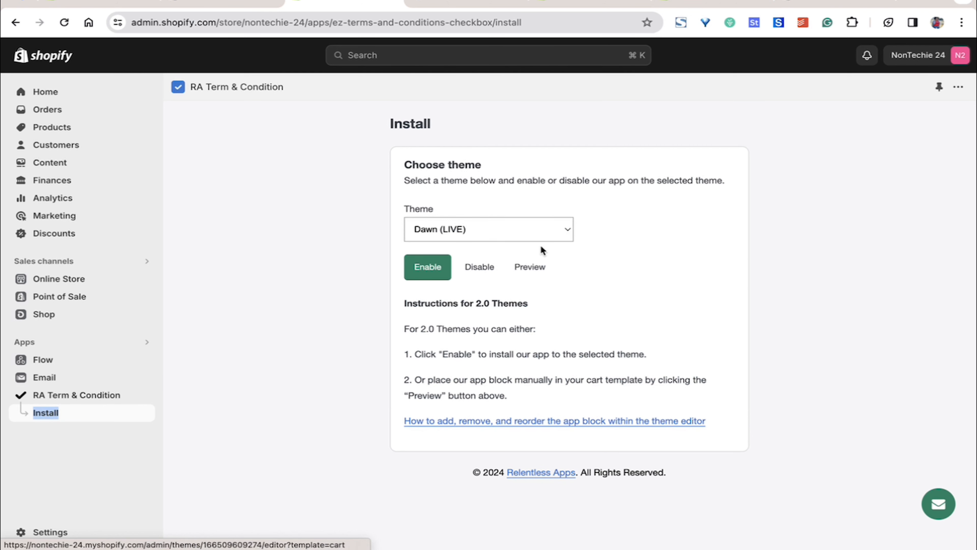
left_click(443, 239)
left_click(457, 262)
left_click(466, 237)
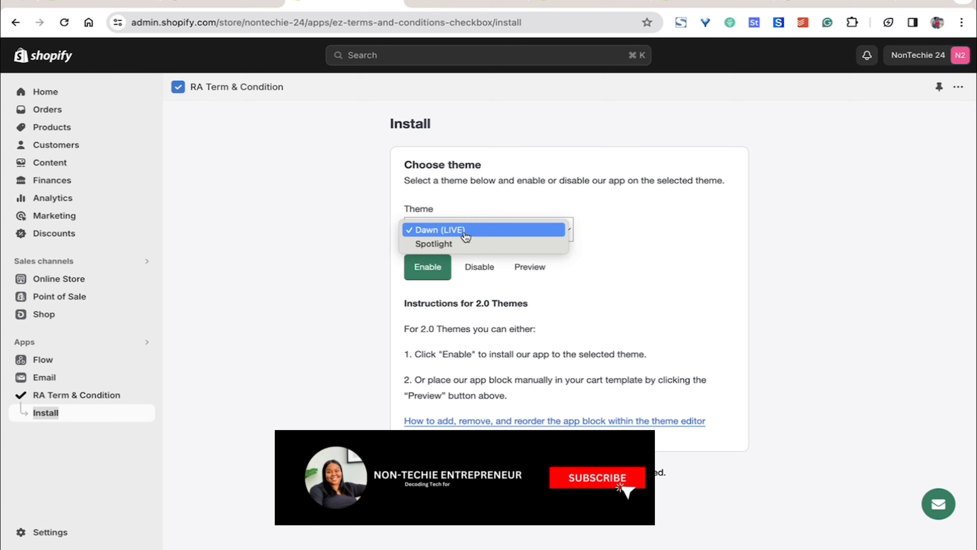
left_click(476, 228)
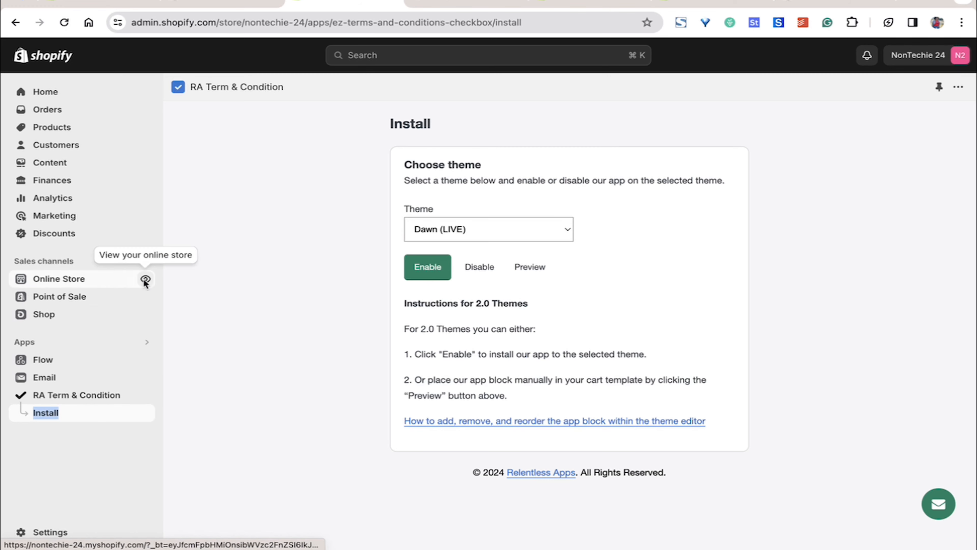
Step: View the online store, add the featured test product to the cart and open the cart page
left_click(144, 279)
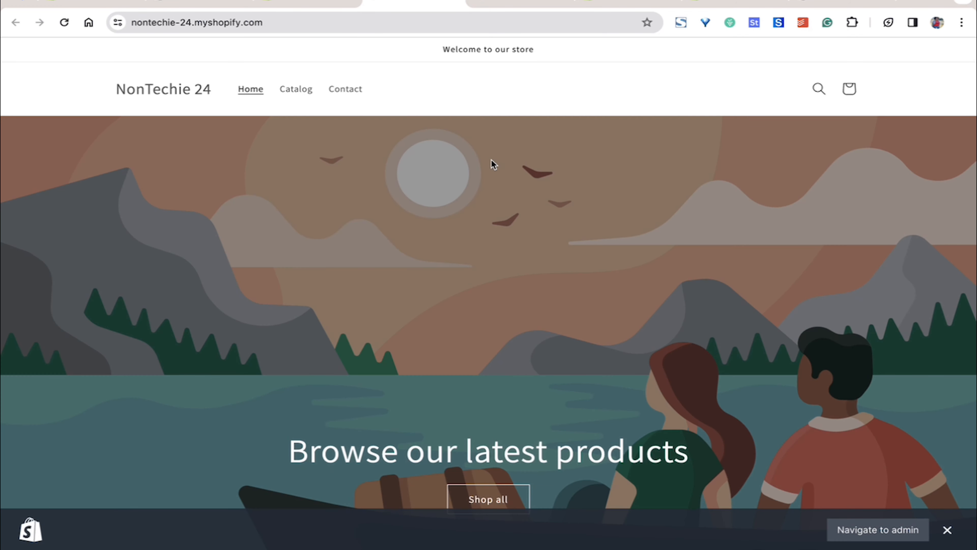
scroll(493, 164, "down", 8)
left_click(200, 350)
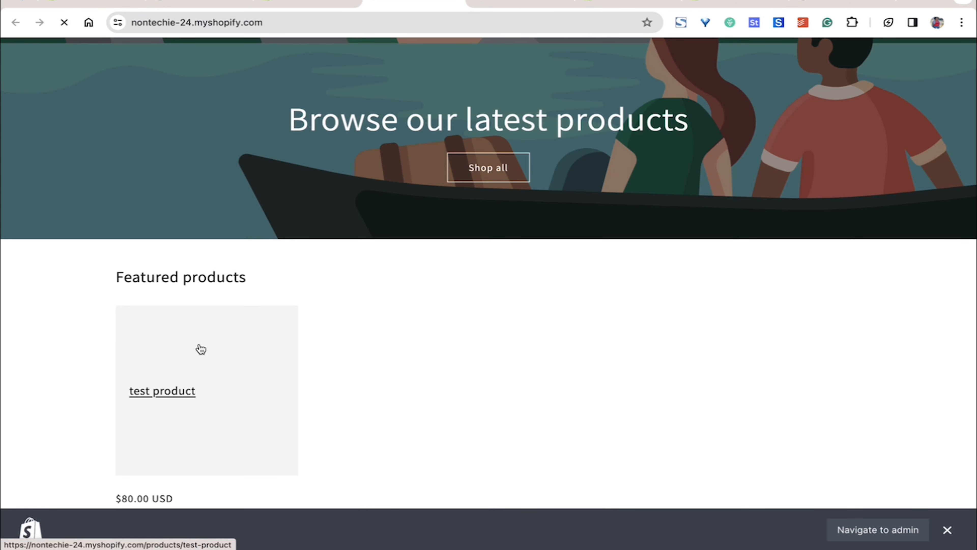
left_click(502, 299)
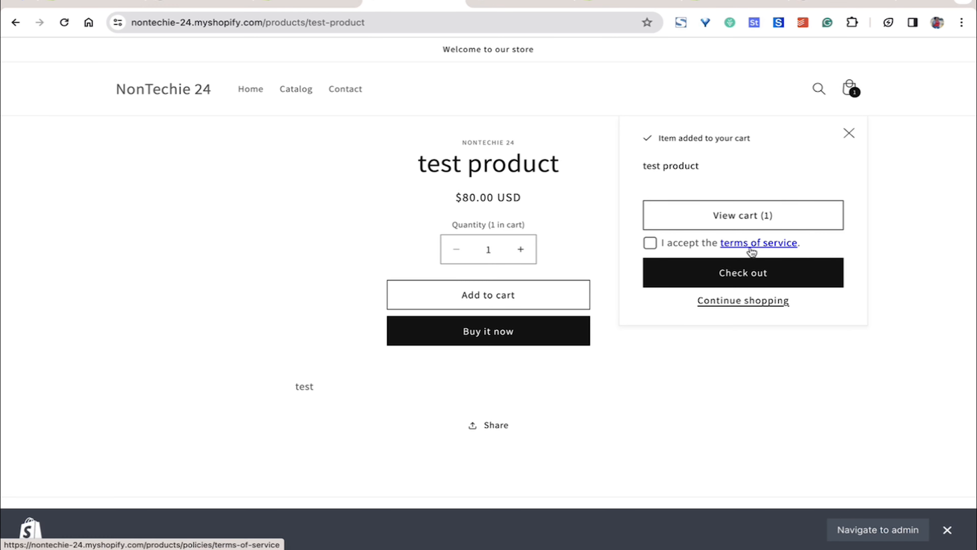
left_click(755, 218)
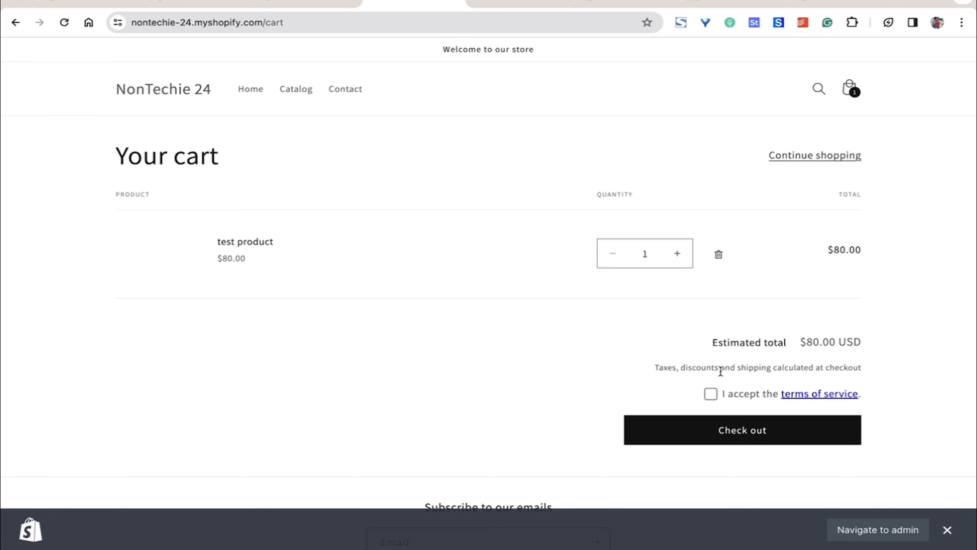
Step: Try to check out without accepting the terms of service, read the alert text and dismiss it
left_click(719, 427)
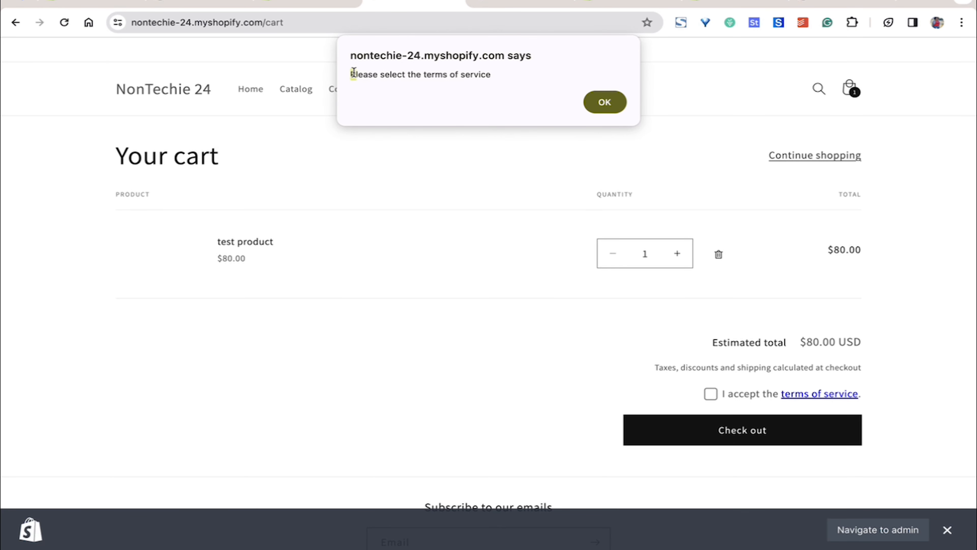
left_click_drag(351, 73, 493, 86)
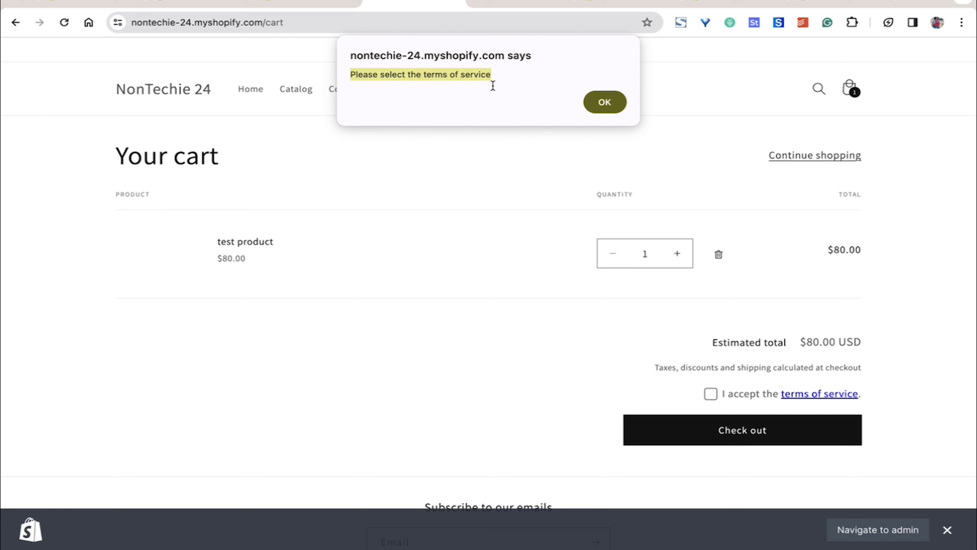
left_click(614, 106)
Step: Accept the terms of service in the cart, proceed to checkout and look over the checkout form
left_click(712, 394)
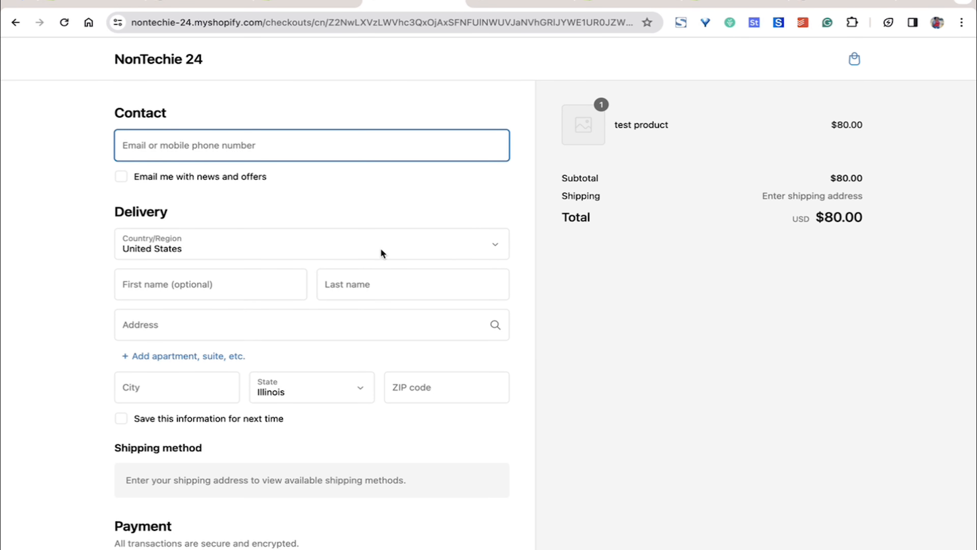
scroll(381, 250, "down", 7)
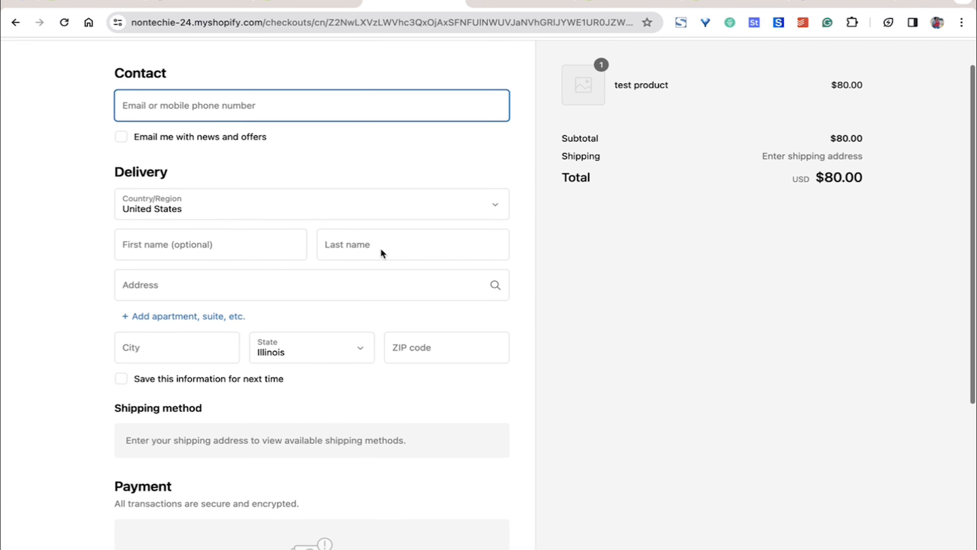
scroll(381, 250, "up", 7)
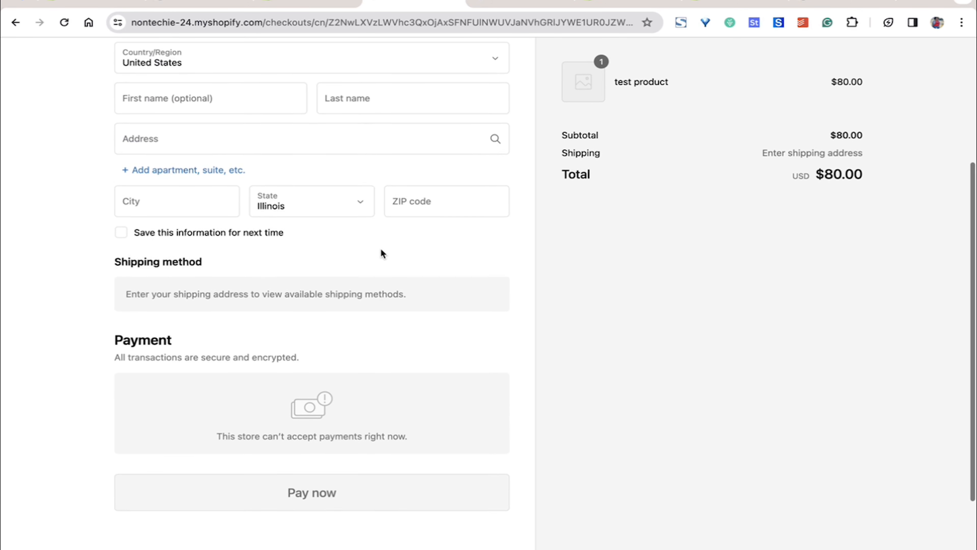